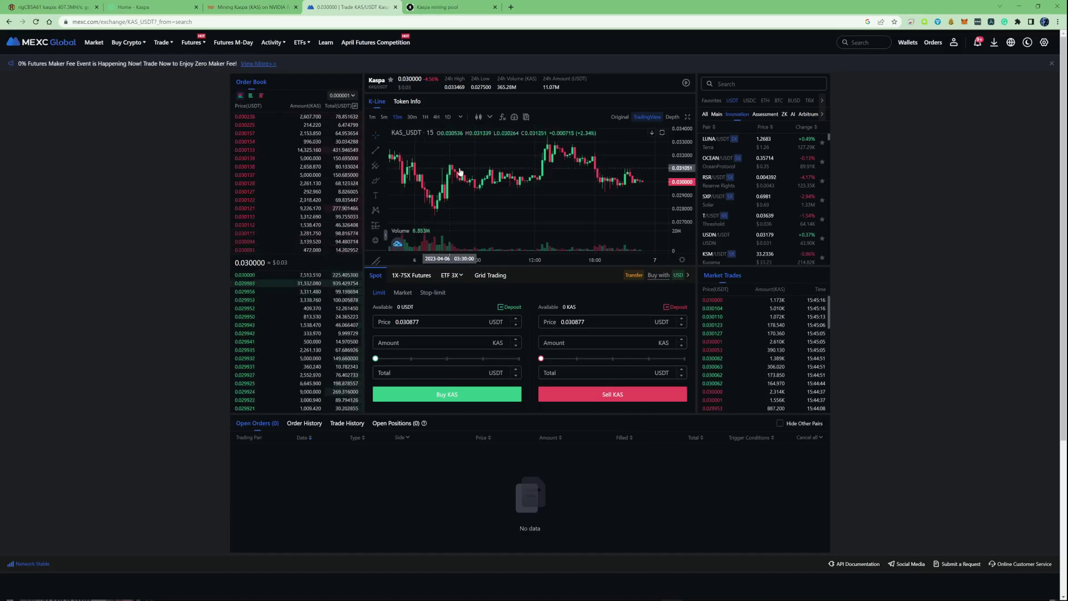
Step: Examine the KAS/USDT price chart on MEXC over a longer period reaching back to late March
{"action": "scroll", "coordinate": [462, 170], "scroll_direction": "down", "scroll_amount": 5}
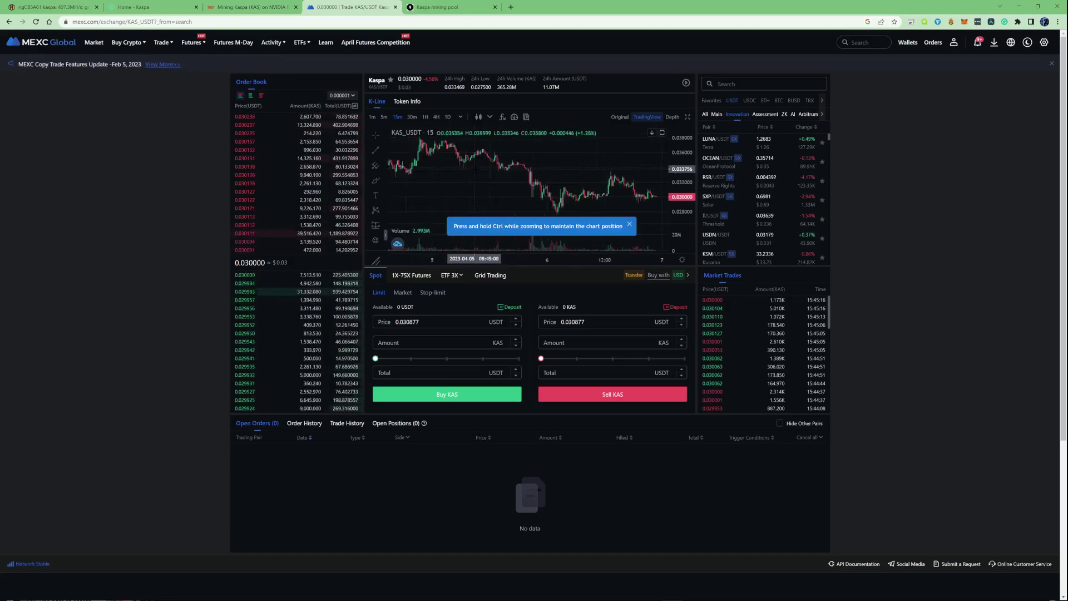
{"action": "scroll", "coordinate": [475, 169], "scroll_direction": "down", "scroll_amount": 5}
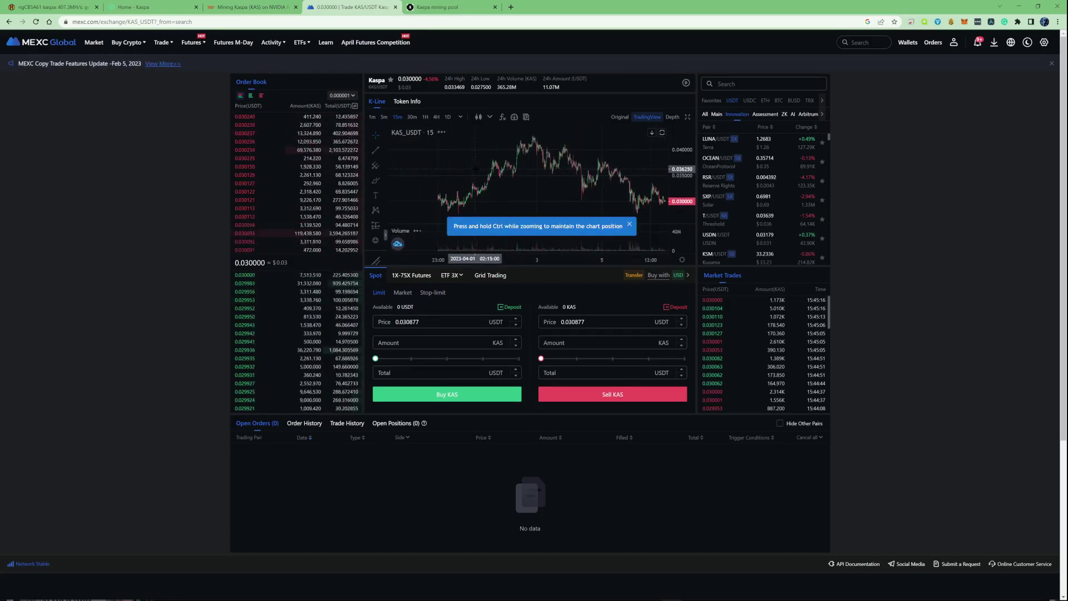
{"action": "scroll", "coordinate": [475, 169], "scroll_direction": "down", "scroll_amount": 5}
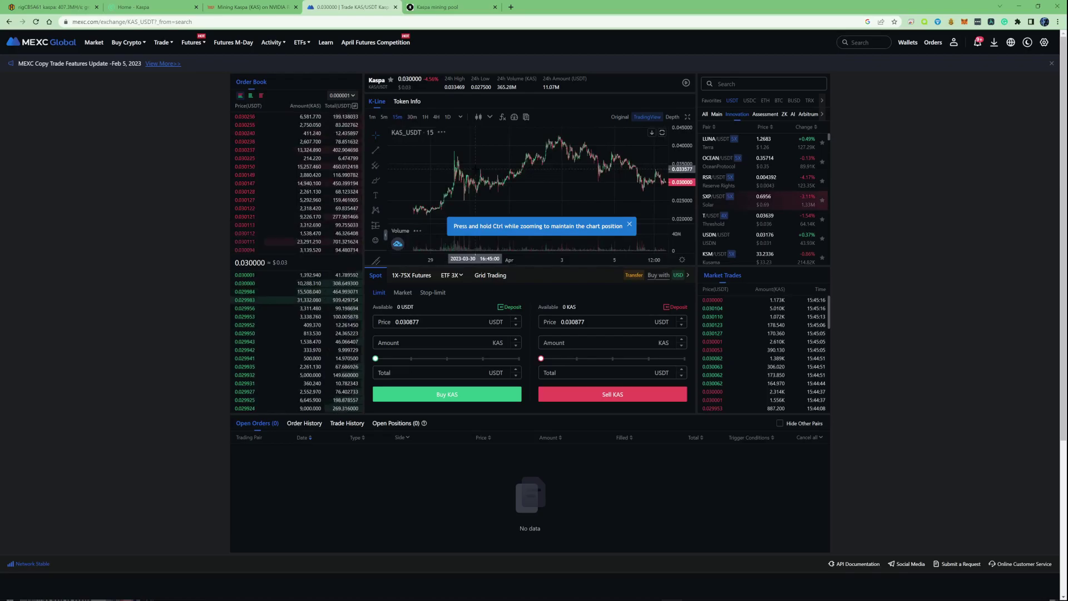
{"action": "scroll", "coordinate": [475, 169], "scroll_direction": "down", "scroll_amount": 2}
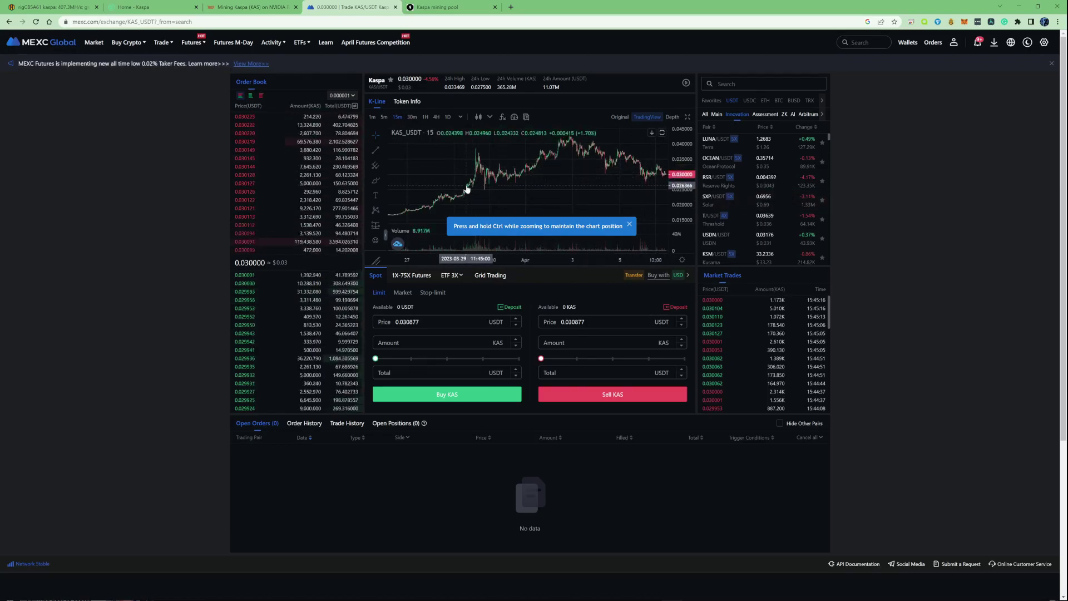
{"action": "scroll", "coordinate": [468, 189], "scroll_direction": "down", "scroll_amount": 1}
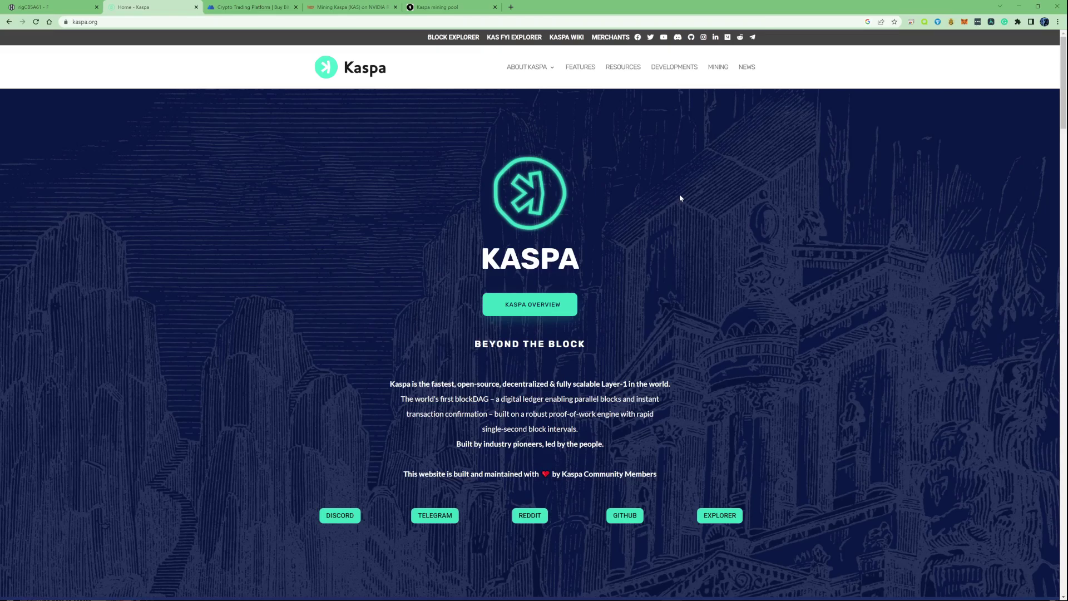
Step: Switch to Hashrate.no and examine the RTX 2070's example Kaspa miner config and the lolMiner overclock options
{"action": "left_click", "coordinate": [337, 8]}
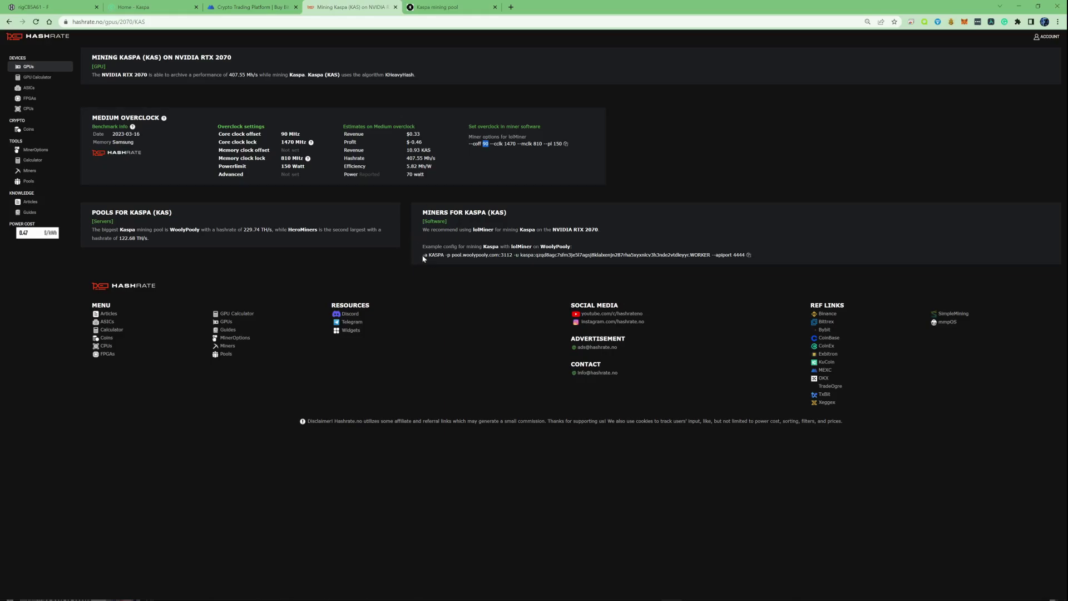
{"action": "left_click_drag", "start_coordinate": [424, 258], "coordinate": [716, 263]}
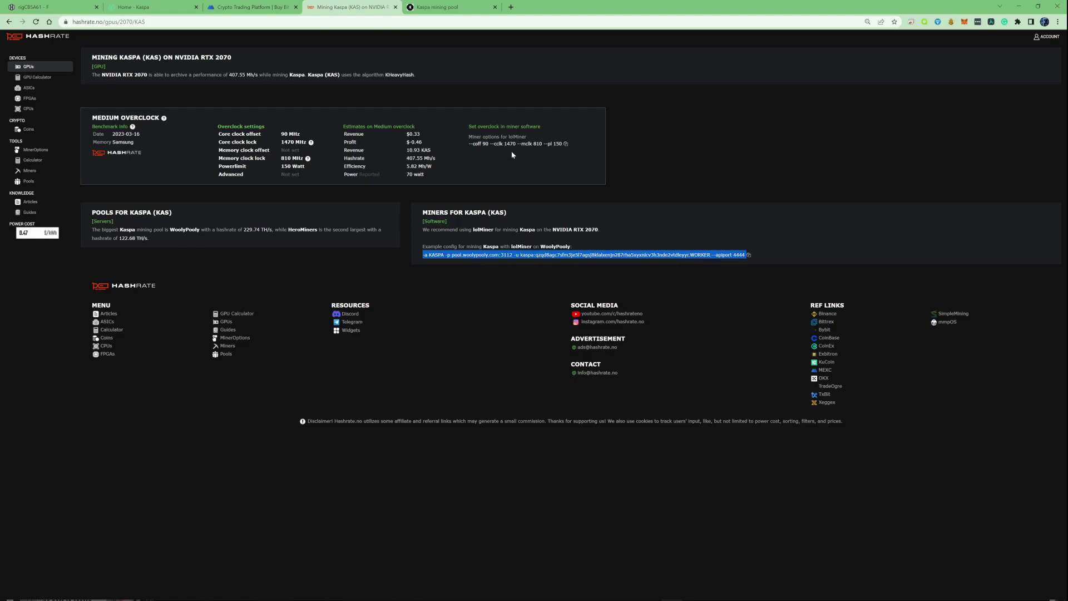
{"action": "left_click_drag", "start_coordinate": [468, 141], "coordinate": [550, 146]}
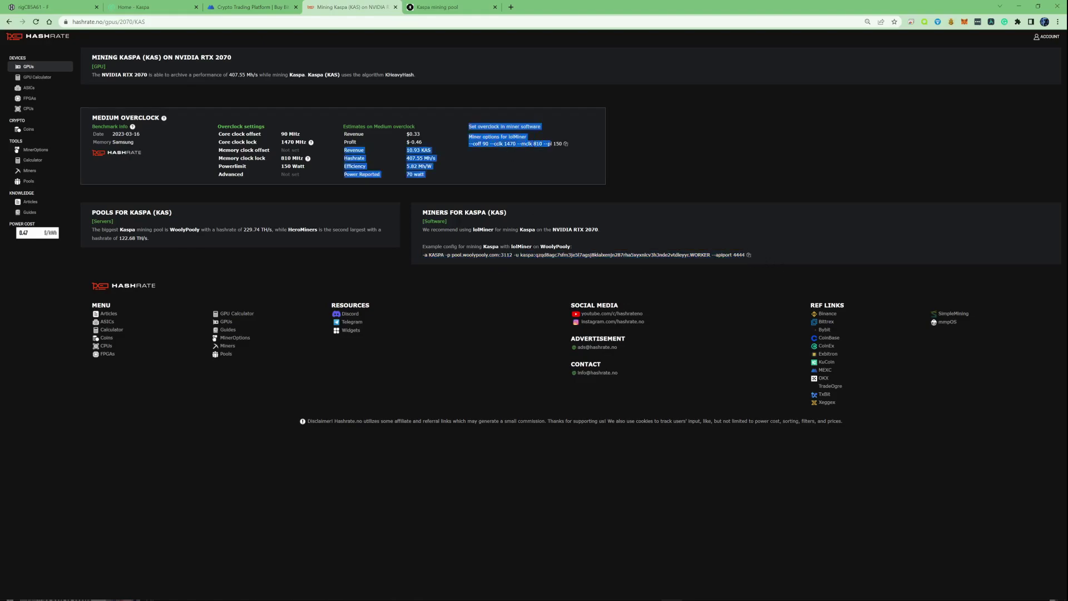
{"action": "left_click", "coordinate": [561, 149]}
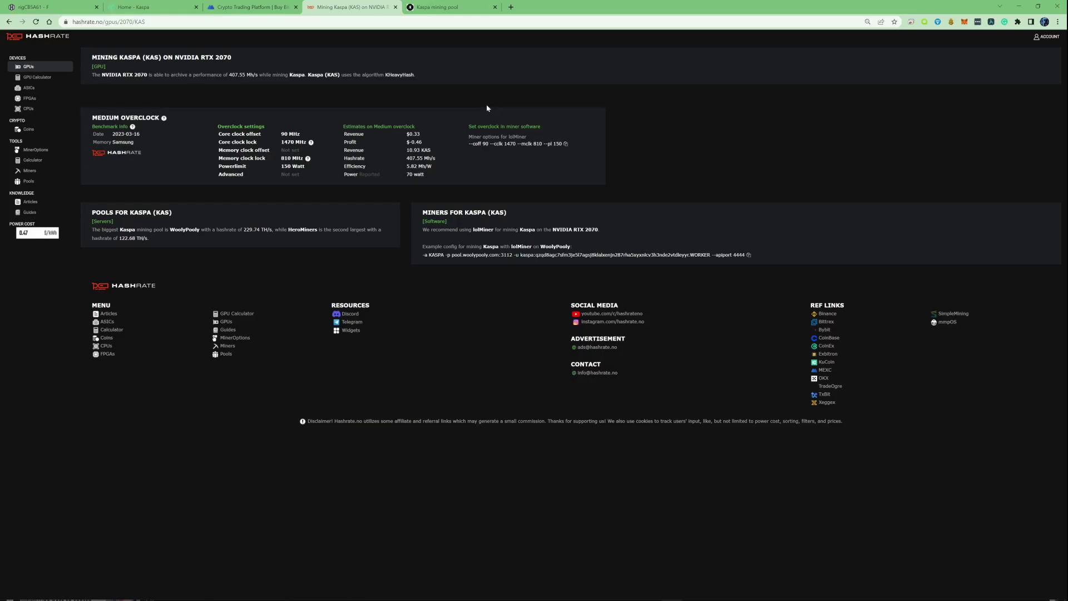
Step: Reload the rig's page in Hive OS and check its Kaspa hashrate, then view the Kaspa pool's miner page and the Hashrate.no benchmark
{"action": "left_click", "coordinate": [70, 5]}
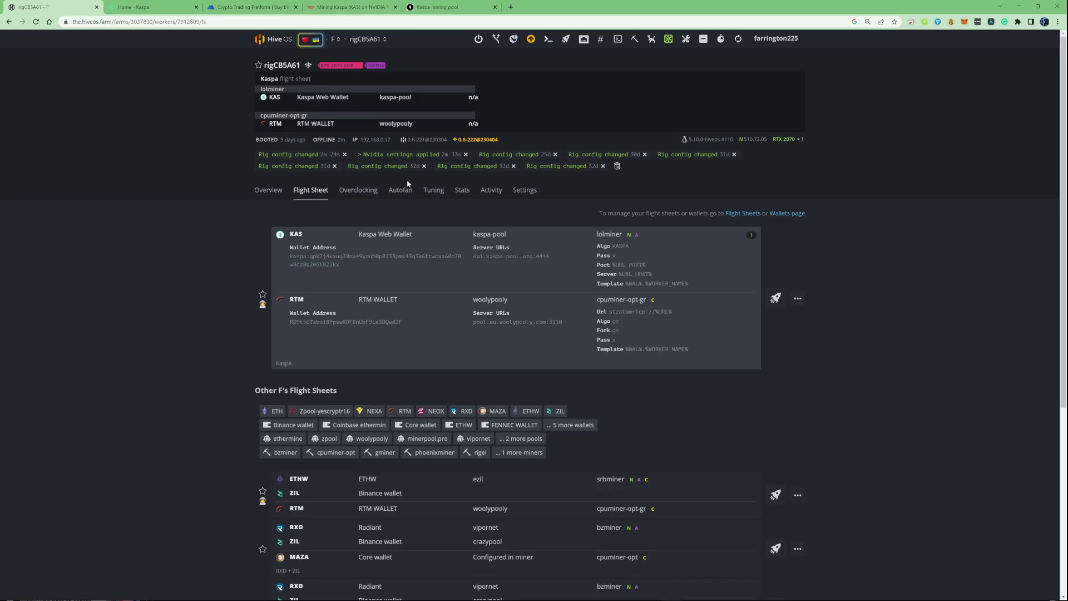
{"action": "left_click", "coordinate": [35, 21]}
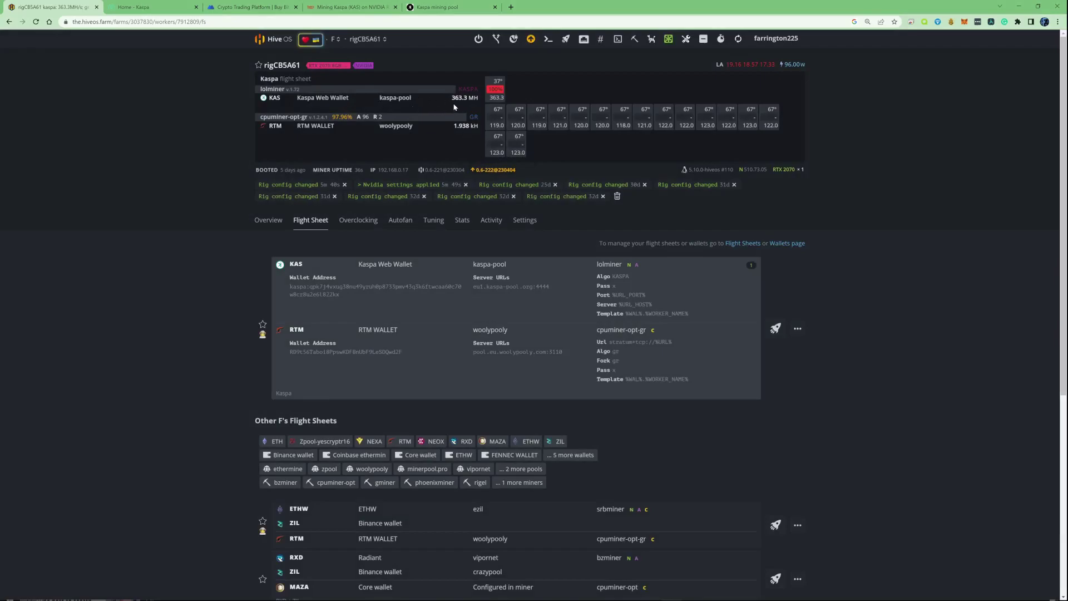
{"action": "left_click_drag", "start_coordinate": [452, 98], "coordinate": [468, 98]}
{"action": "left_click", "coordinate": [445, 7]}
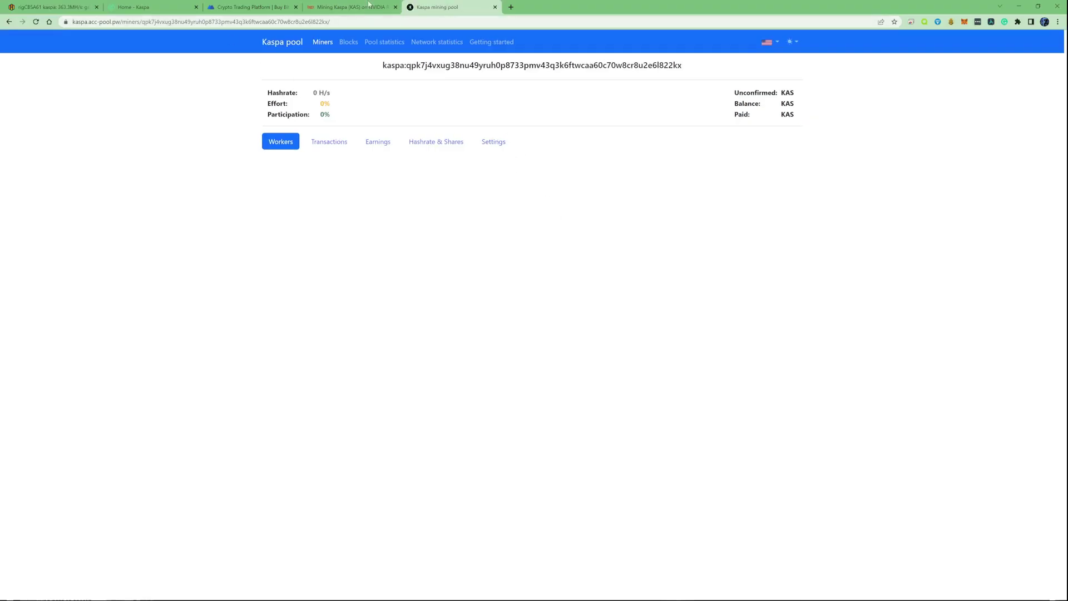
{"action": "left_click", "coordinate": [349, 7]}
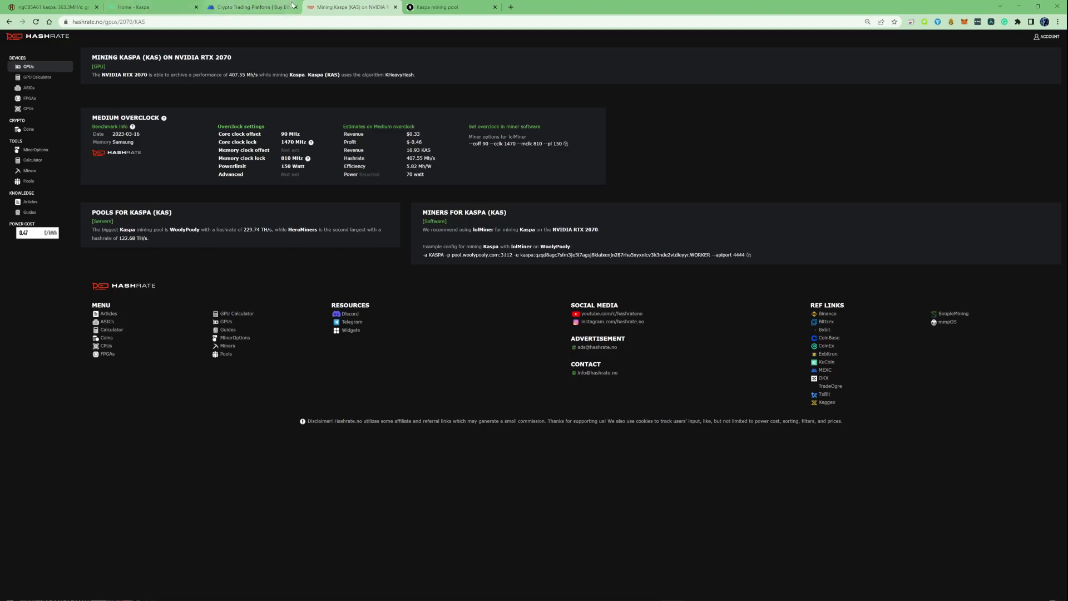
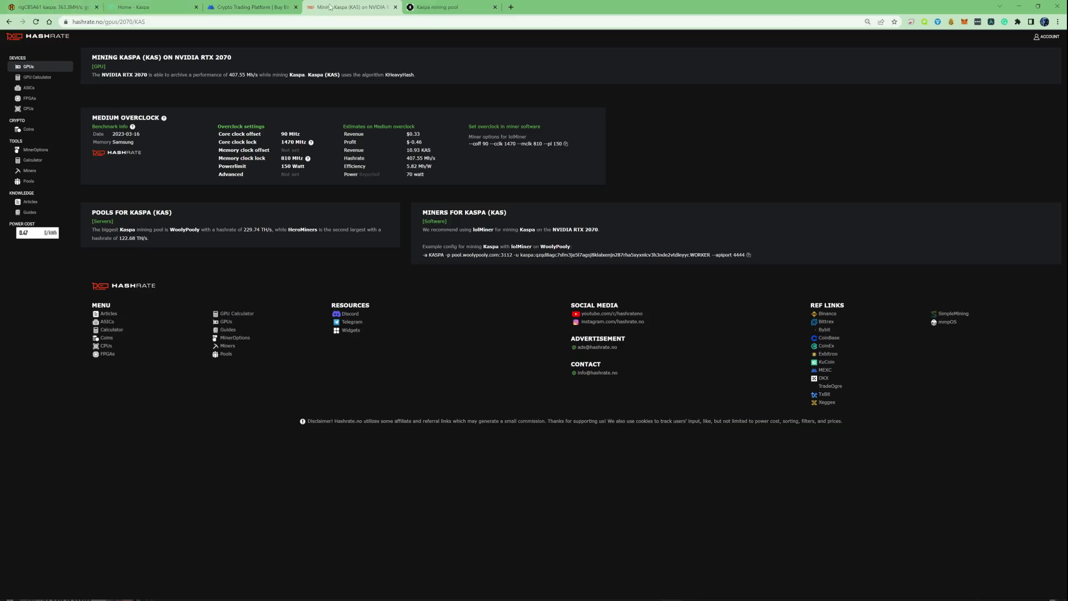
Step: Configure a new overclocking algorithm for the Hive OS rig and choose kaspa as the algorithm
{"action": "left_click", "coordinate": [66, 7]}
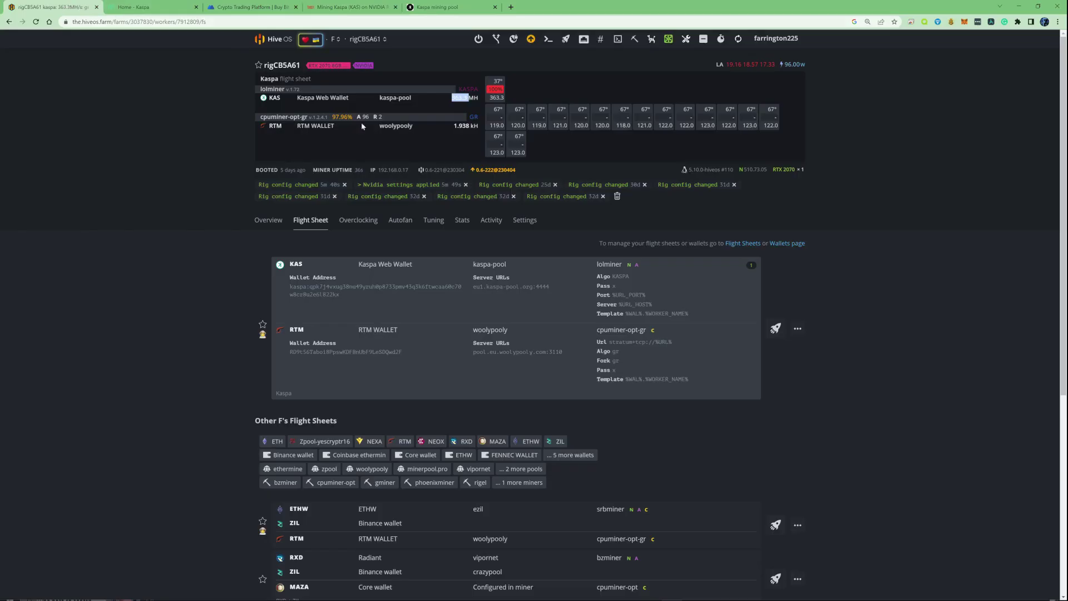
{"action": "left_click", "coordinate": [355, 222]}
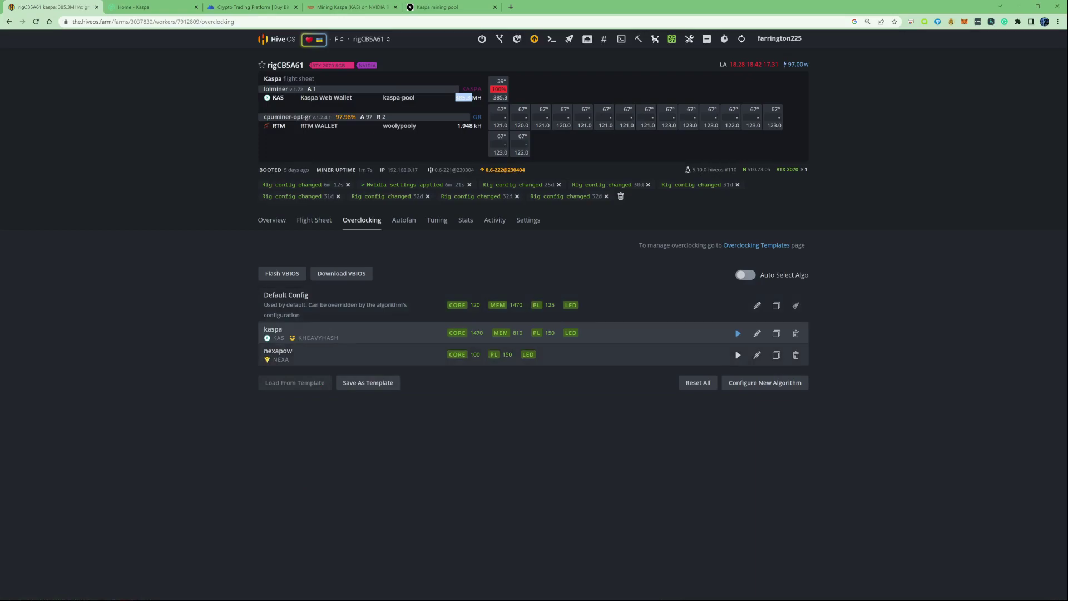
{"action": "left_click", "coordinate": [777, 384]}
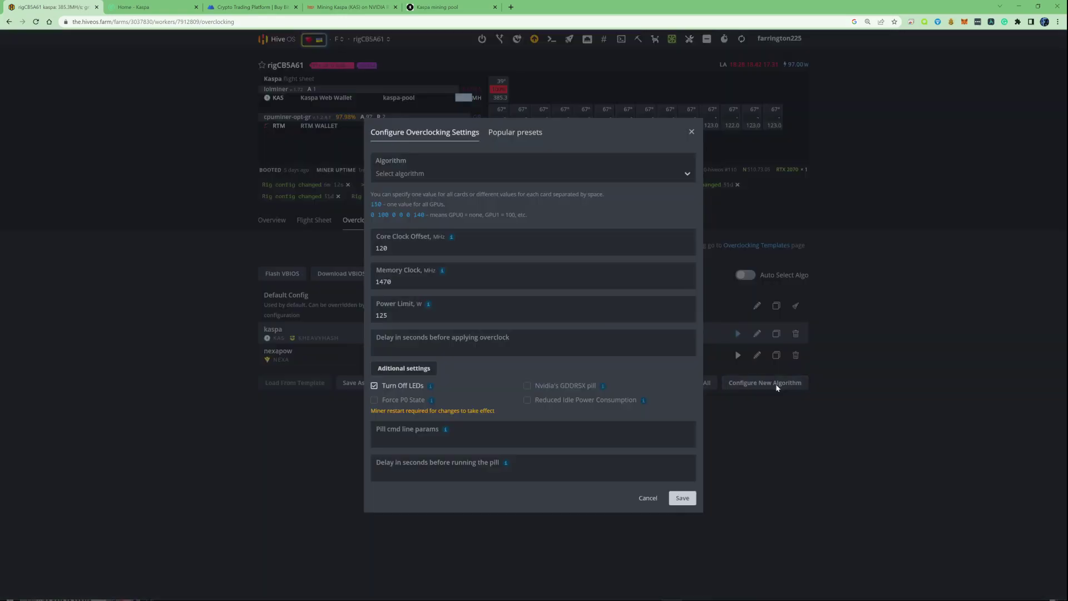
{"action": "left_click", "coordinate": [496, 175]}
{"action": "type", "text": "k"}
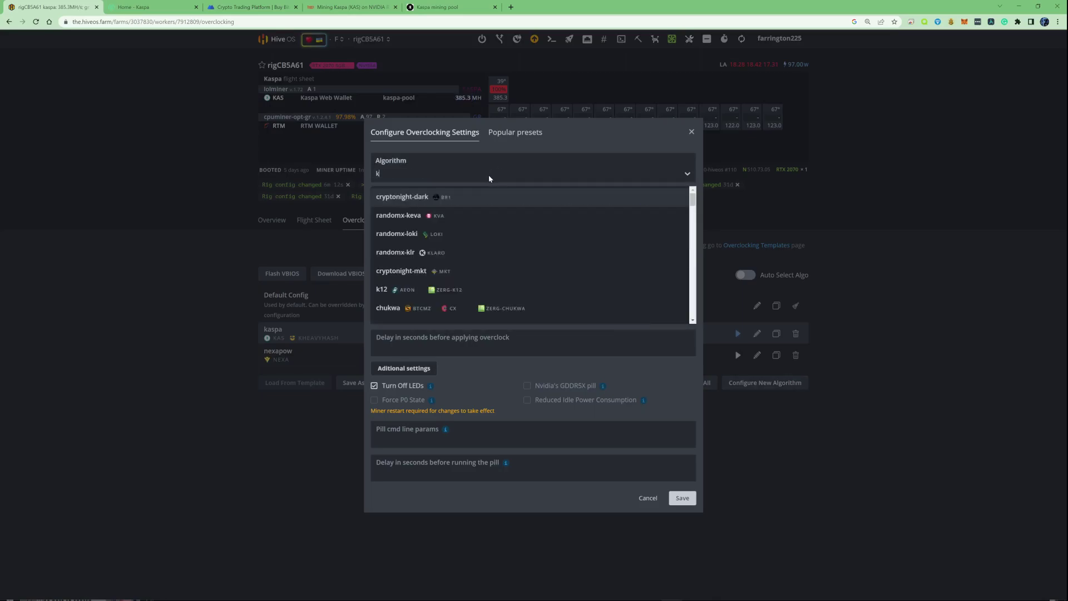
{"action": "type", "text": "as"}
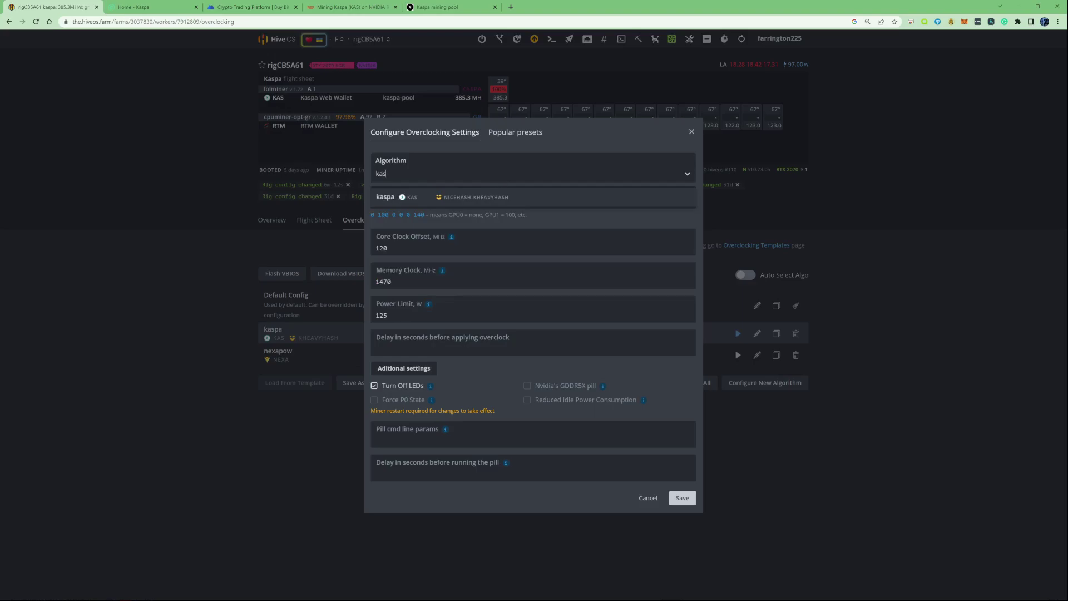
{"action": "key", "text": "Return"}
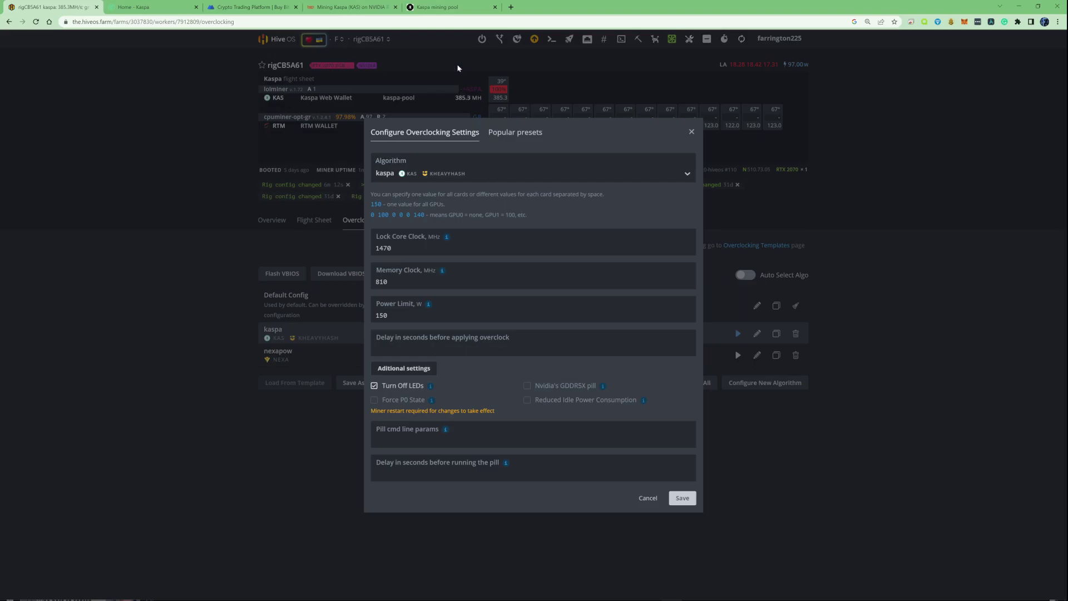
Step: Compare the kaspa overclocking form with the RTX 2070 benchmark in a separate window, then merge that page back into the main browser window
{"action": "left_click_drag", "start_coordinate": [369, 7], "coordinate": [689, 45]}
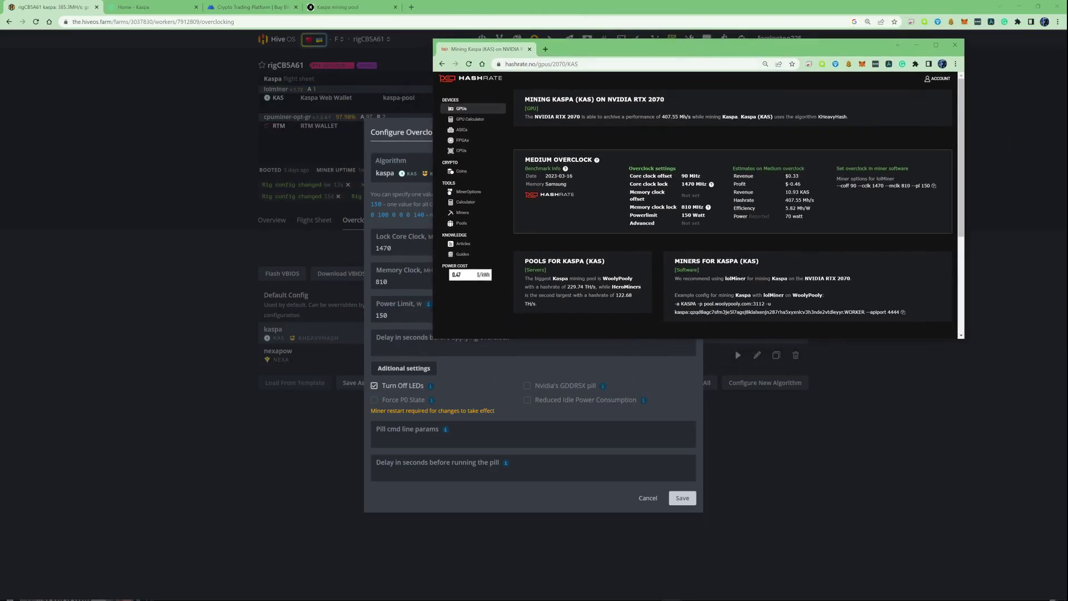
{"action": "left_click_drag", "start_coordinate": [781, 44], "coordinate": [819, 252]}
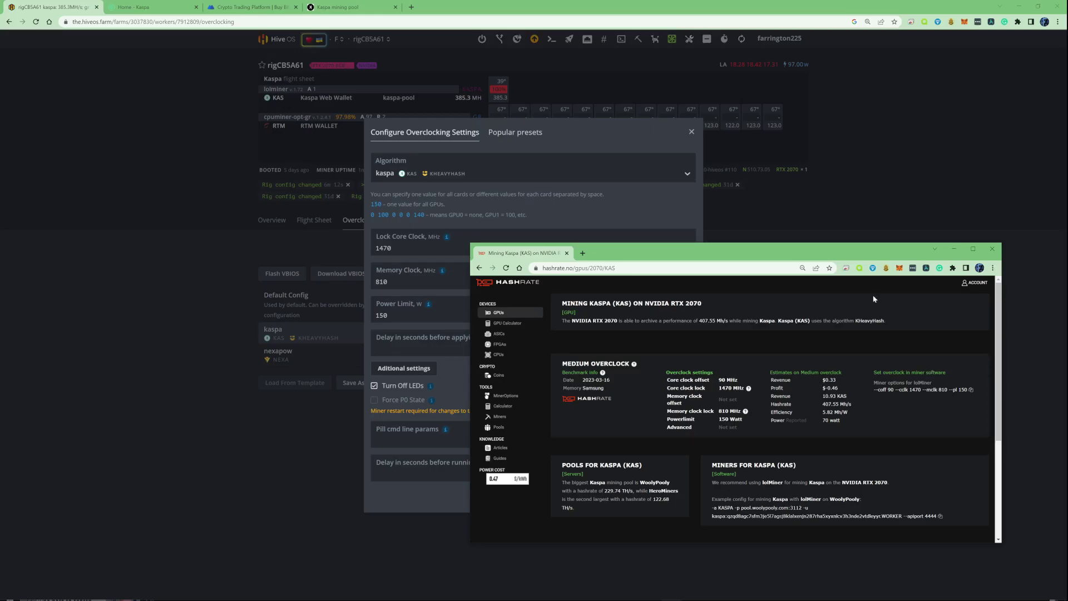
{"action": "left_click_drag", "start_coordinate": [853, 252], "coordinate": [756, 175]}
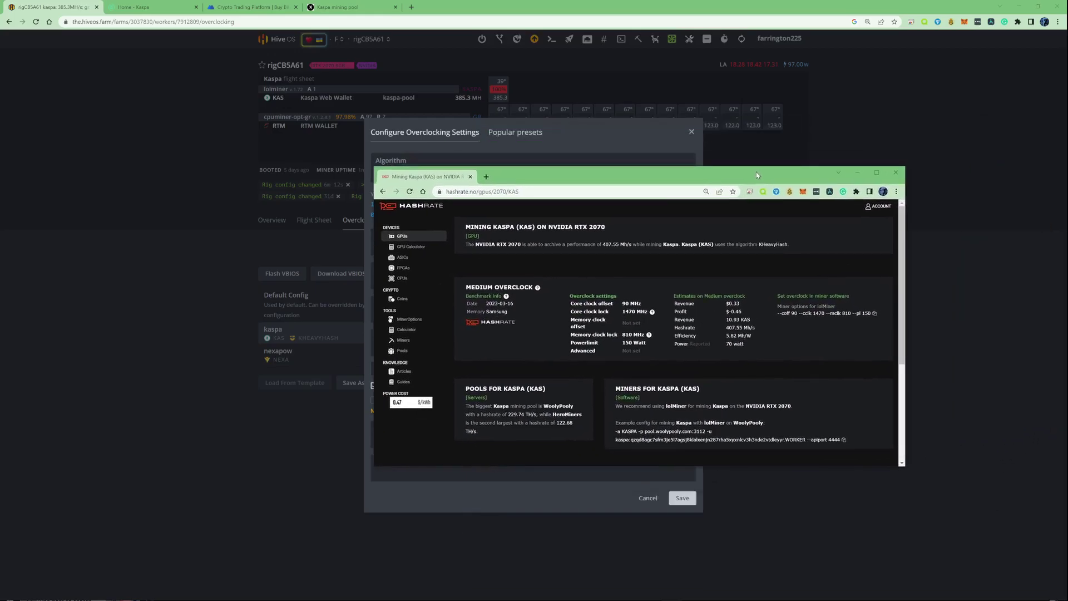
{"action": "left_click_drag", "start_coordinate": [398, 176], "coordinate": [224, 3]}
{"action": "left_click", "coordinate": [52, 7]}
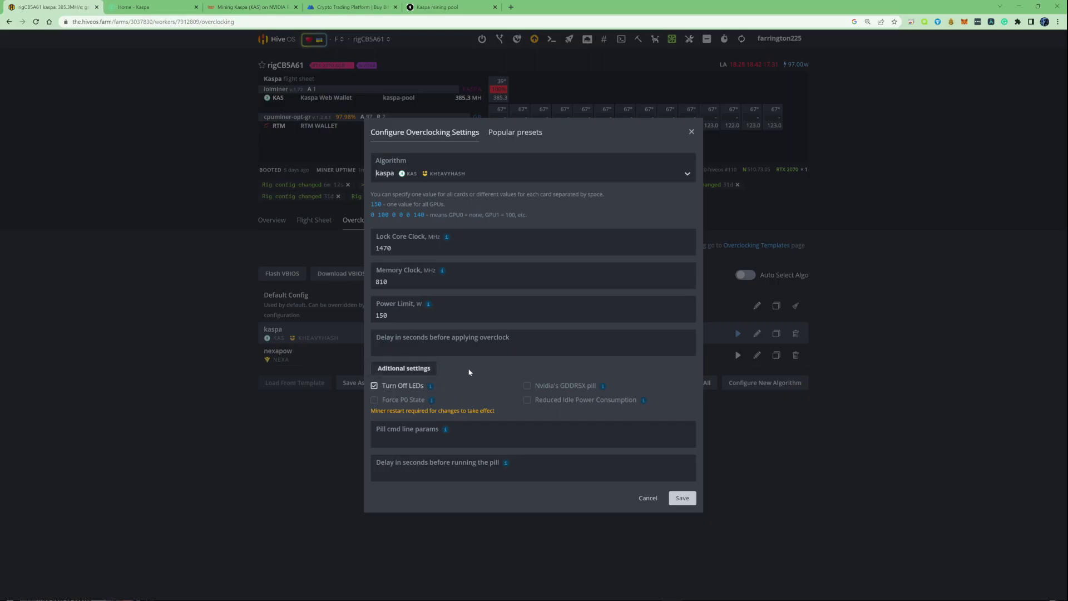
Step: Save the rig's kaspa overclocking settings and check the worker's Kaspa hashrate
{"action": "left_click", "coordinate": [682, 498]}
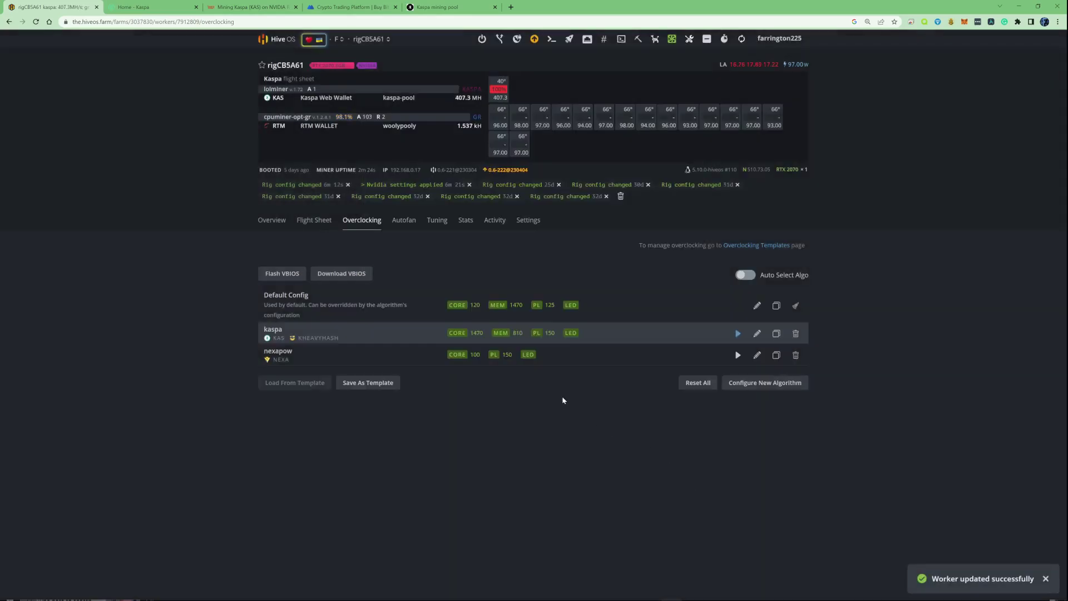
{"action": "left_click_drag", "start_coordinate": [455, 99], "coordinate": [482, 98]}
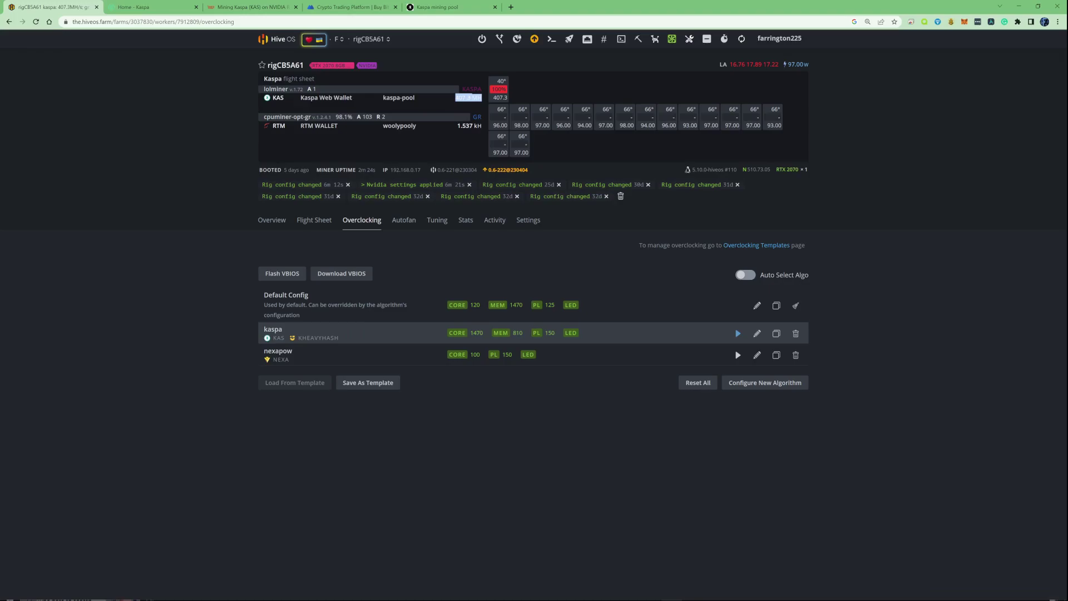
{"action": "left_click", "coordinate": [509, 276]}
{"action": "left_click", "coordinate": [744, 277]}
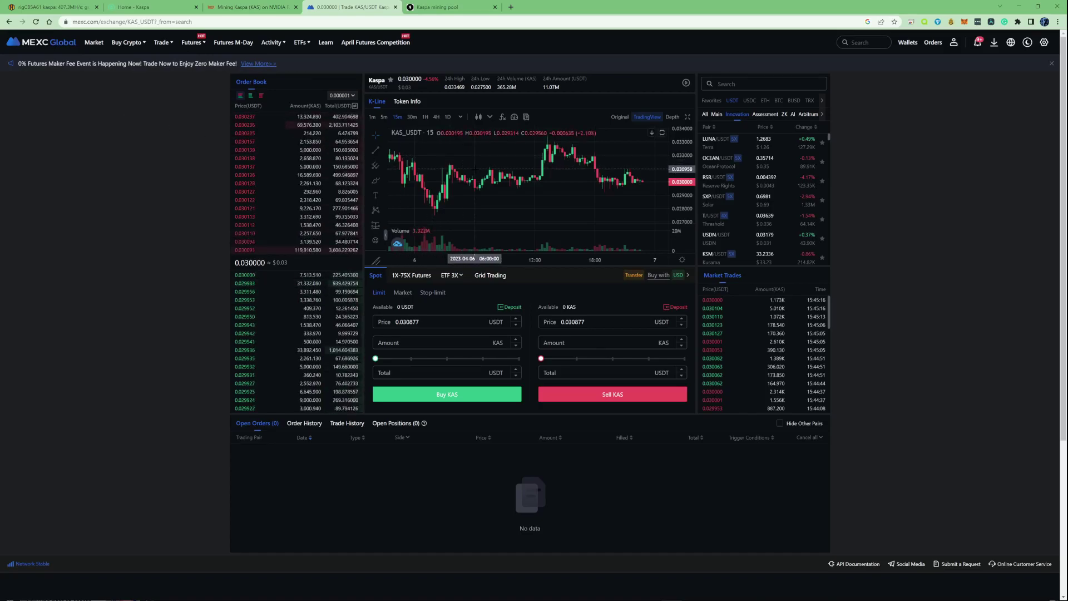
Step: Zoom out the KAS/USDT chart on MEXC to review the rise and decline of the price since late March
{"action": "scroll", "coordinate": [462, 168], "scroll_direction": "down", "scroll_amount": 5}
{"action": "scroll", "coordinate": [474, 168], "scroll_direction": "down", "scroll_amount": 5}
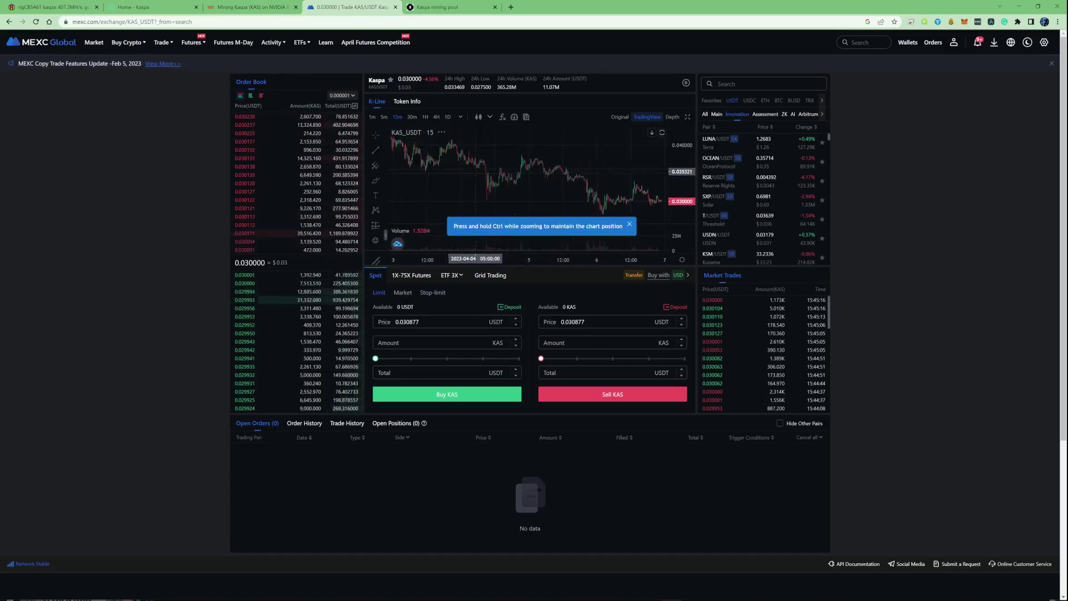
{"action": "scroll", "coordinate": [475, 168], "scroll_direction": "down", "scroll_amount": 3}
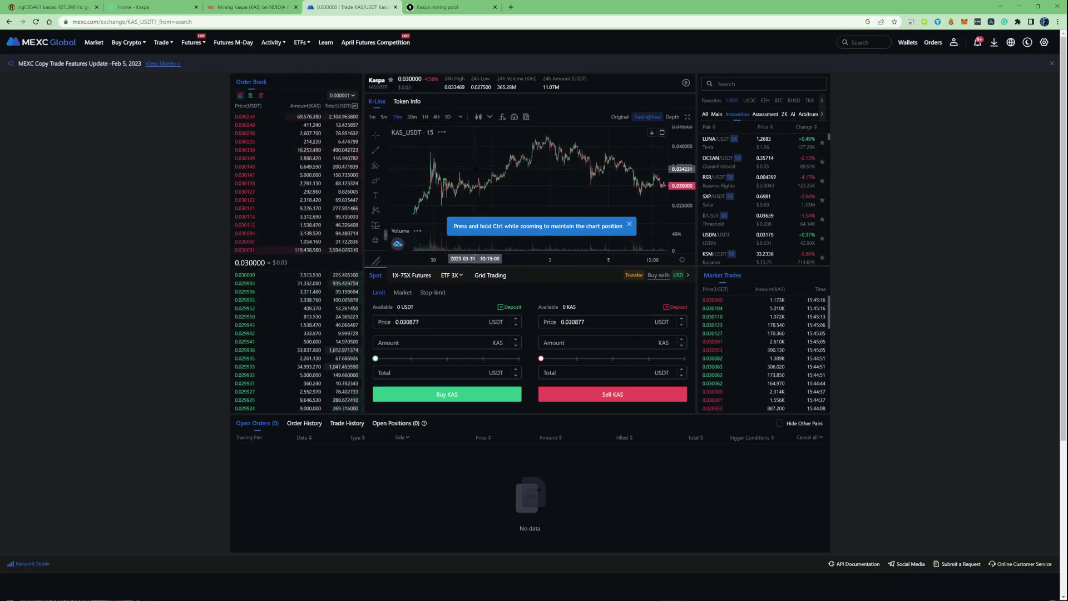
{"action": "scroll", "coordinate": [475, 168], "scroll_direction": "down", "scroll_amount": 3}
{"action": "scroll", "coordinate": [475, 169], "scroll_direction": "down", "scroll_amount": 2}
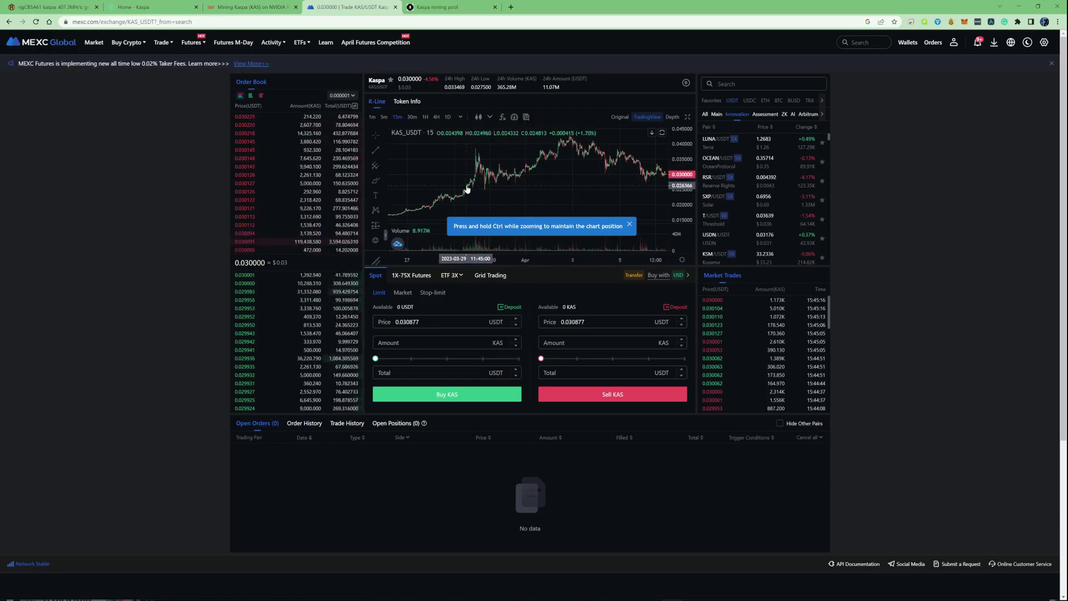
{"action": "scroll", "coordinate": [467, 189], "scroll_direction": "down", "scroll_amount": 2}
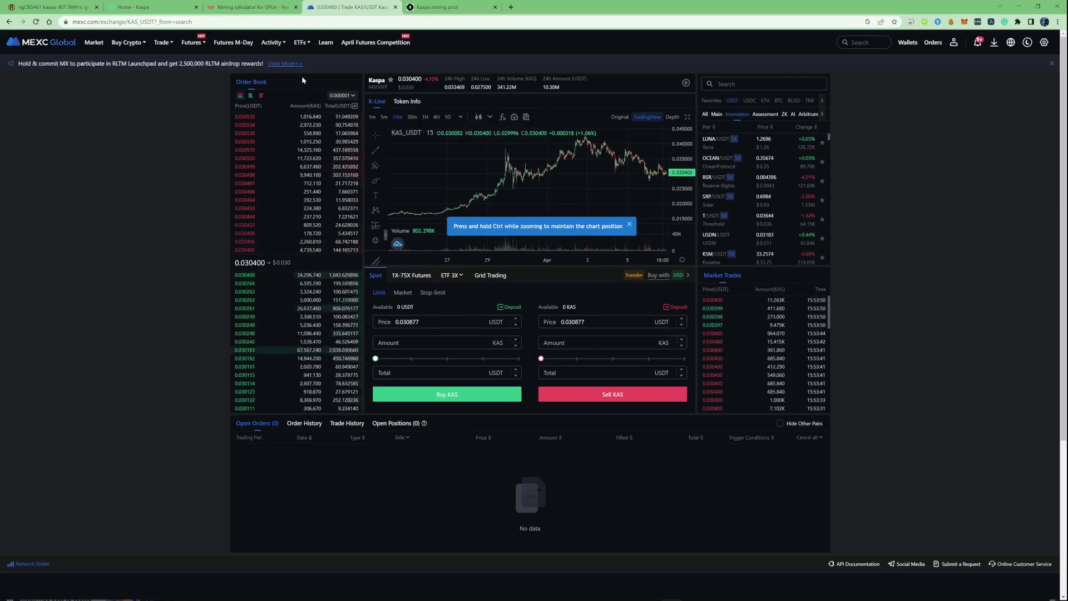
Step: Open the NVIDIA RTX 4070 Ti's Kaspa page on Hashrate.no and examine the lolMiner options for the medium and high overclocks
{"action": "left_click", "coordinate": [244, 7]}
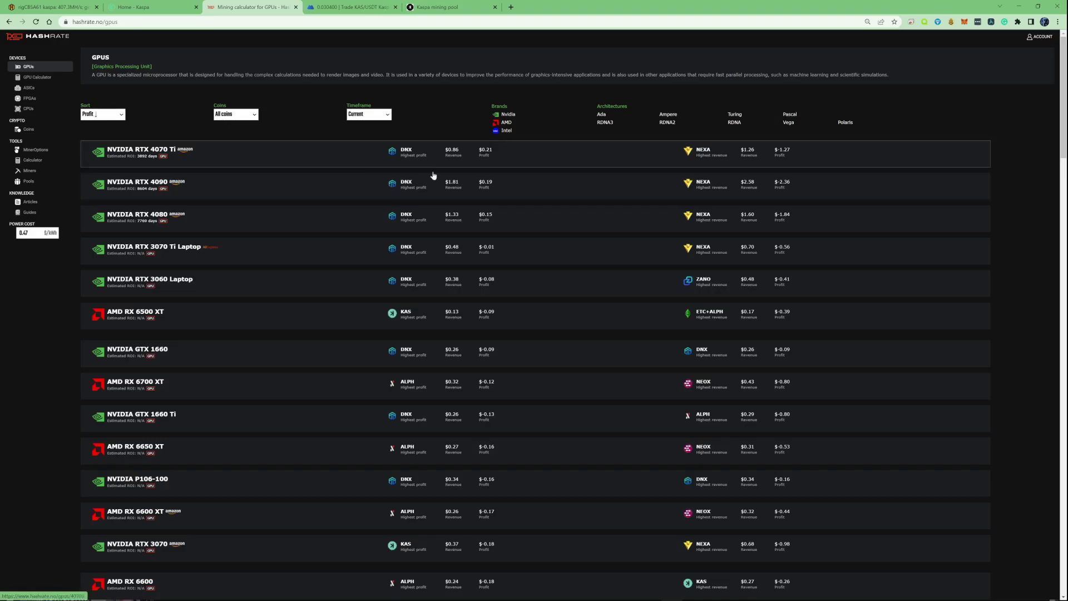
{"action": "left_click", "coordinate": [332, 158]}
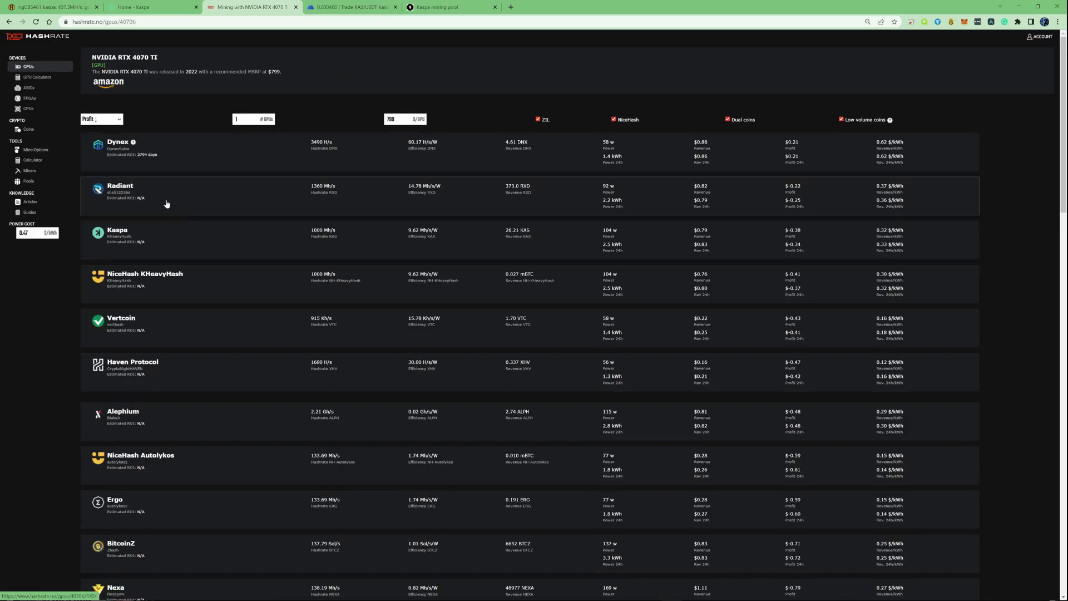
{"action": "left_click", "coordinate": [149, 242]}
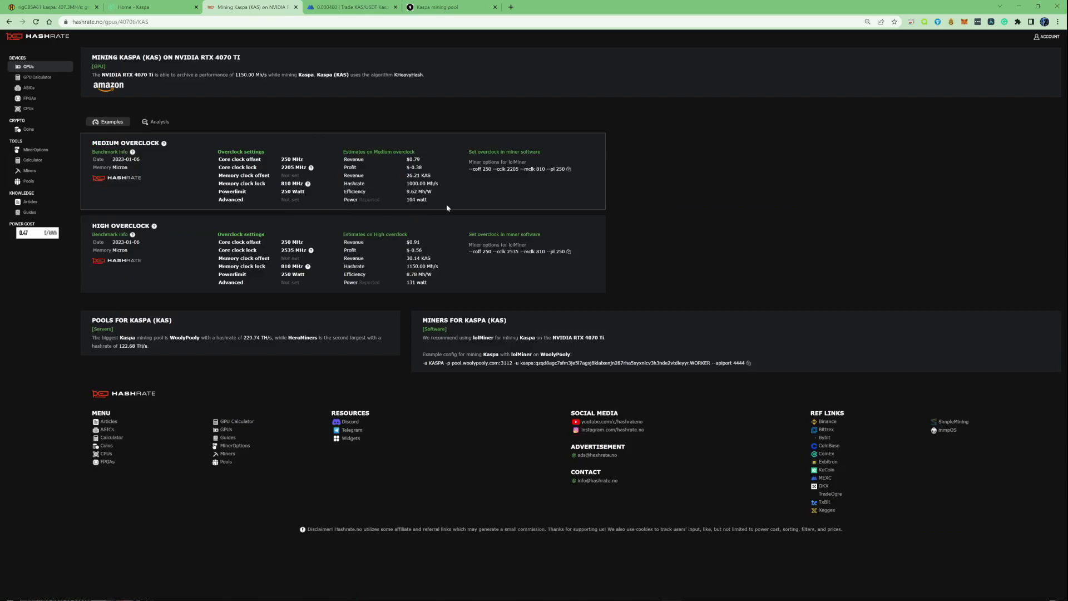
{"action": "left_click_drag", "start_coordinate": [464, 167], "coordinate": [571, 193]}
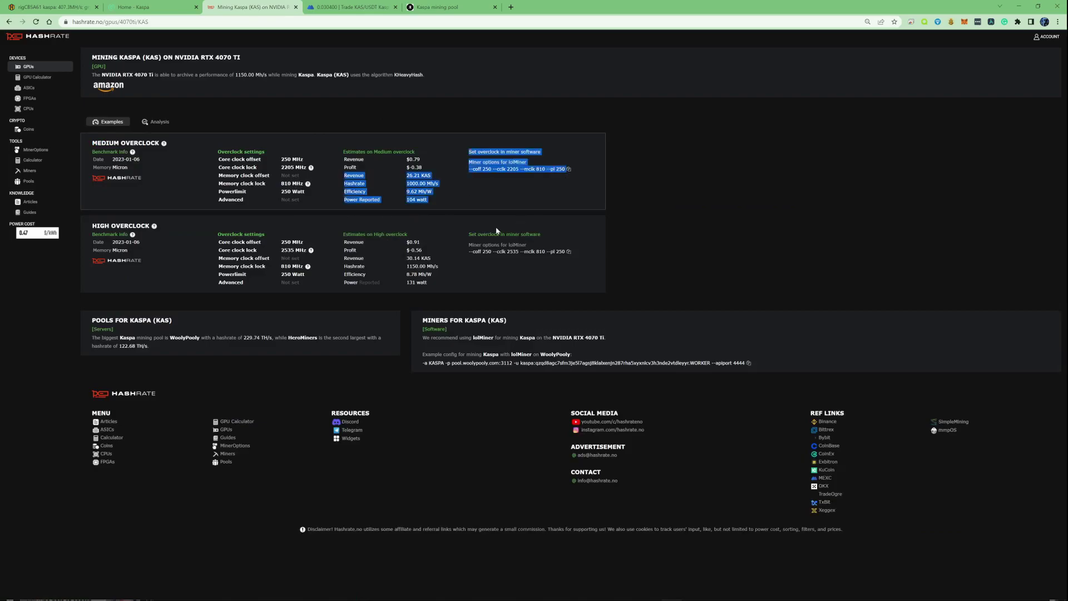
{"action": "left_click_drag", "start_coordinate": [465, 255], "coordinate": [566, 248]}
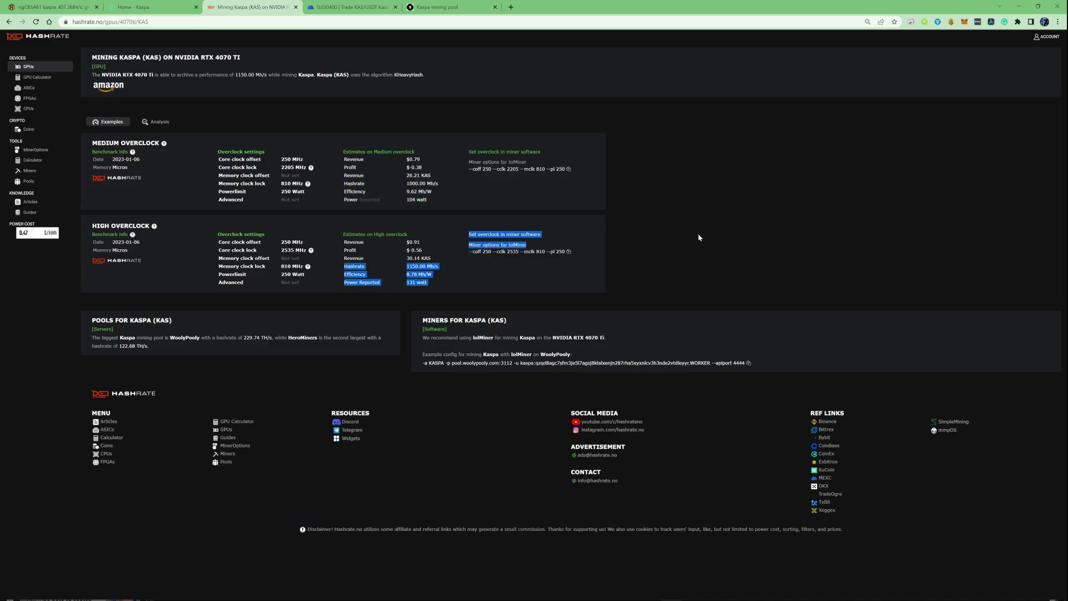
{"action": "left_click", "coordinate": [503, 235]}
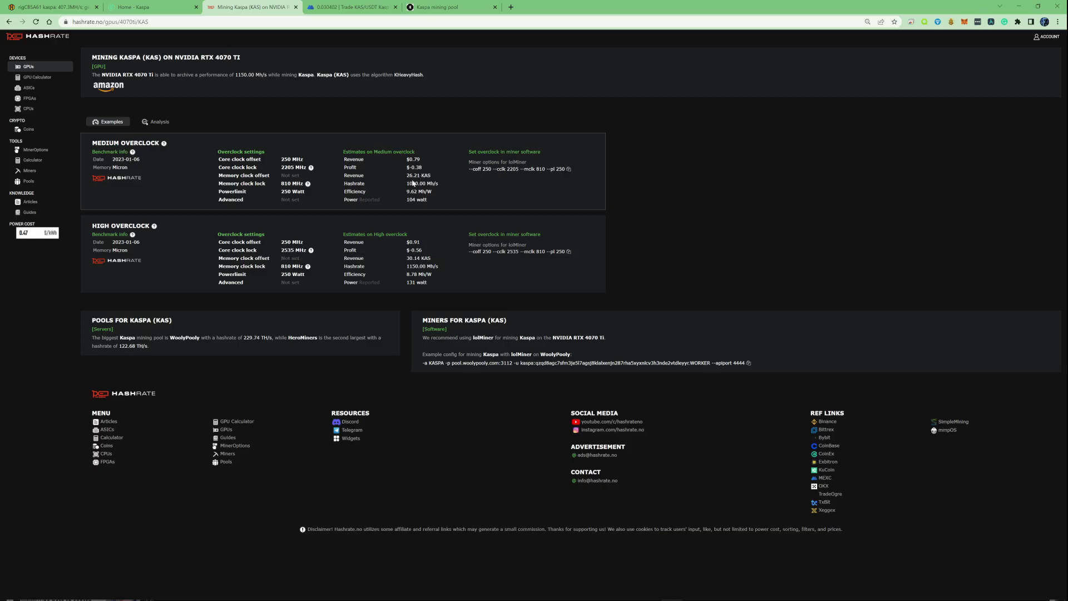
Step: Compare the RTX 4070 Ti's reported power draw between the medium and high Kaspa overclocks
{"action": "double_click", "coordinate": [411, 200]}
{"action": "left_click_drag", "start_coordinate": [417, 200], "coordinate": [429, 204]}
{"action": "left_click_drag", "start_coordinate": [407, 282], "coordinate": [430, 285]}
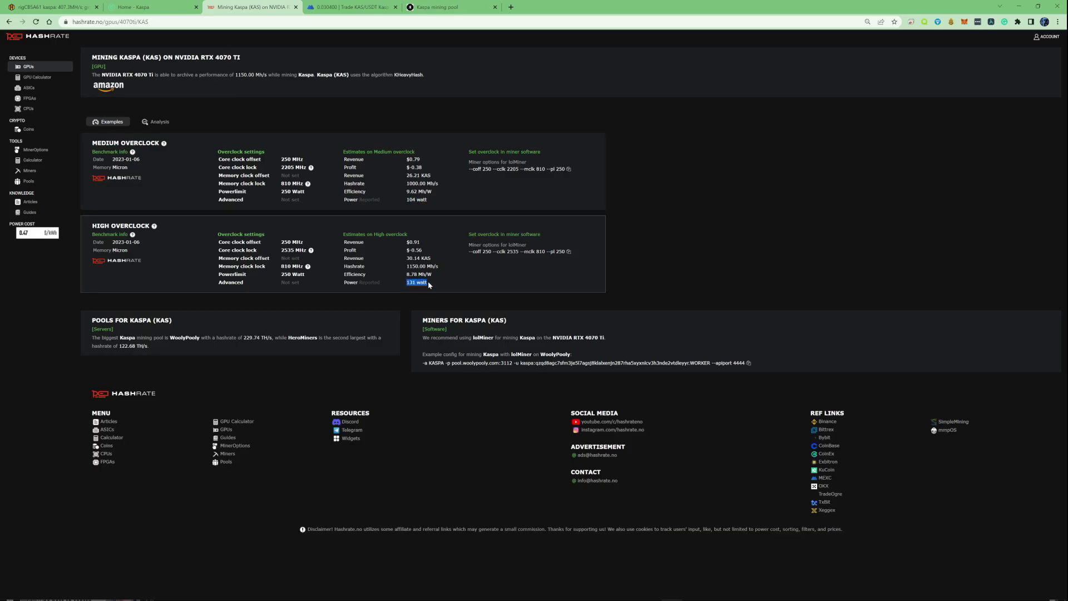